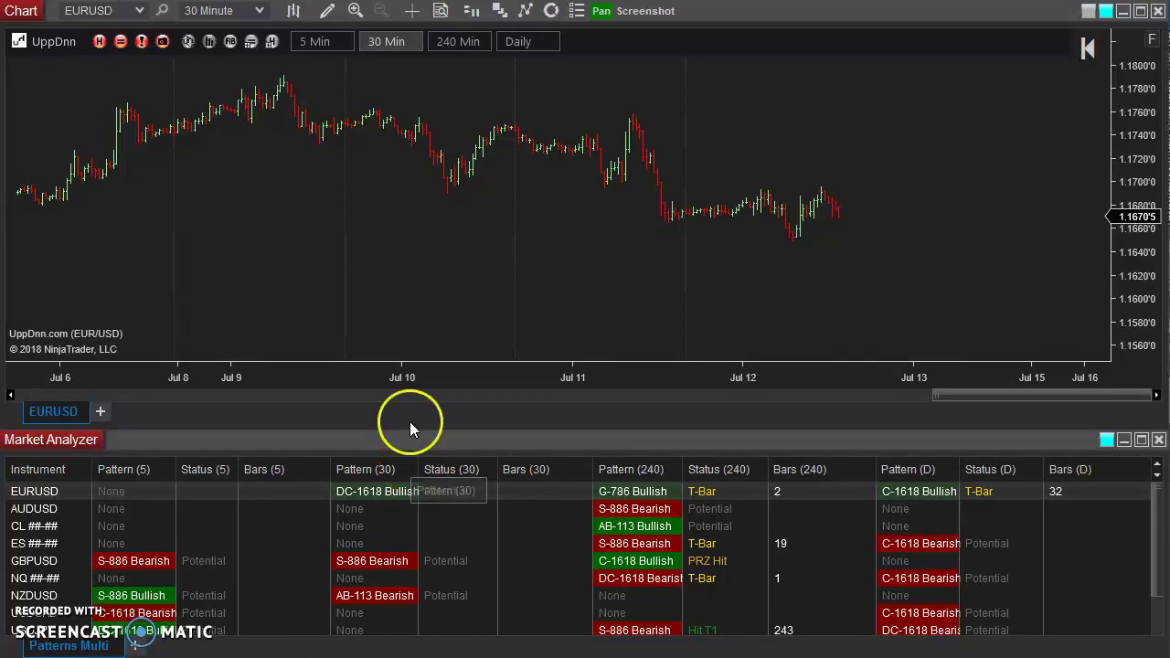
# Step: Choose the UppDnn horizontal price alert line tool and bring up the Drawing Tools list
pyautogui.click(142, 43)
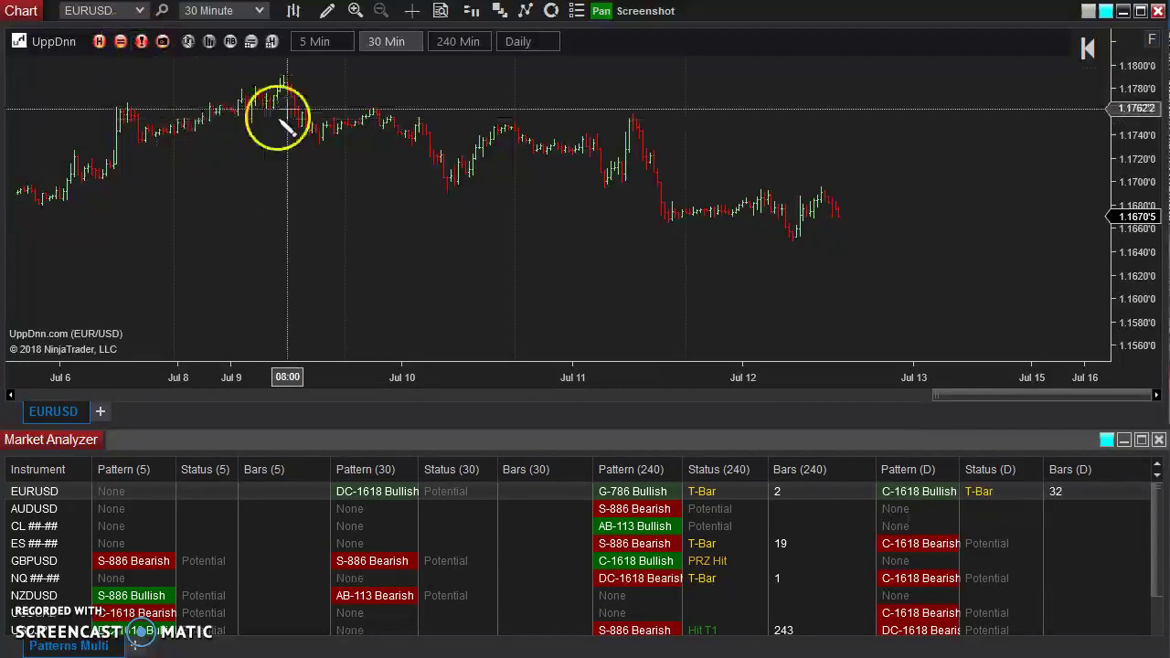
pyautogui.click(327, 11)
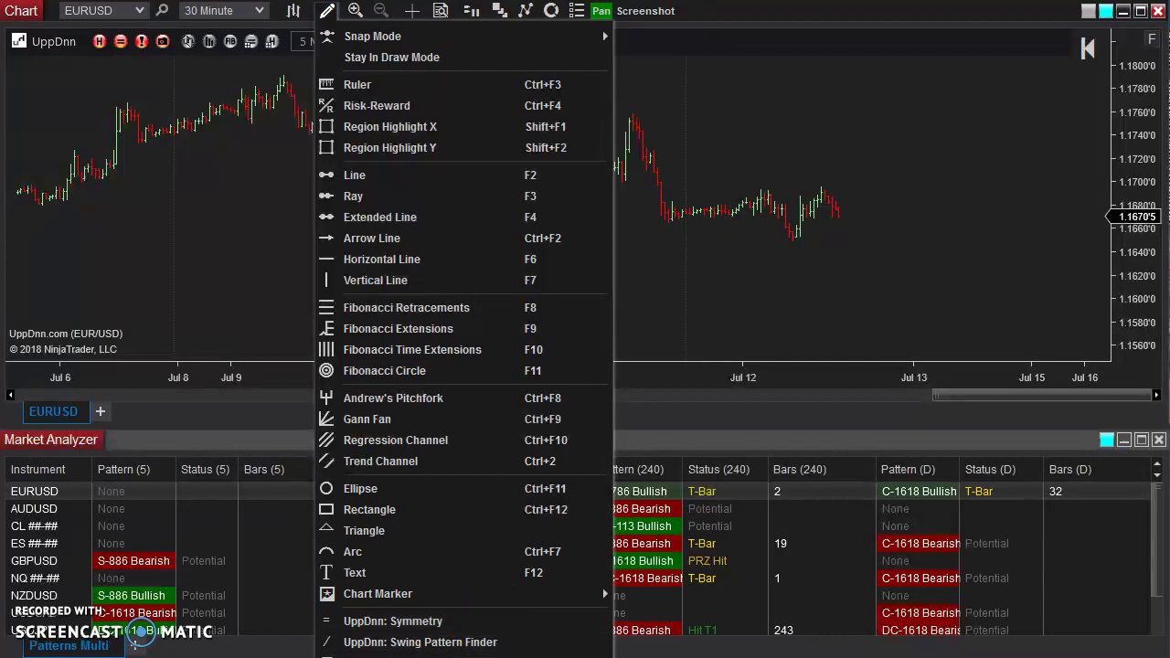
# Step: Drop the green alert line near 1.1640 and drag it up to 1.1654'9
pyautogui.click(700, 250)
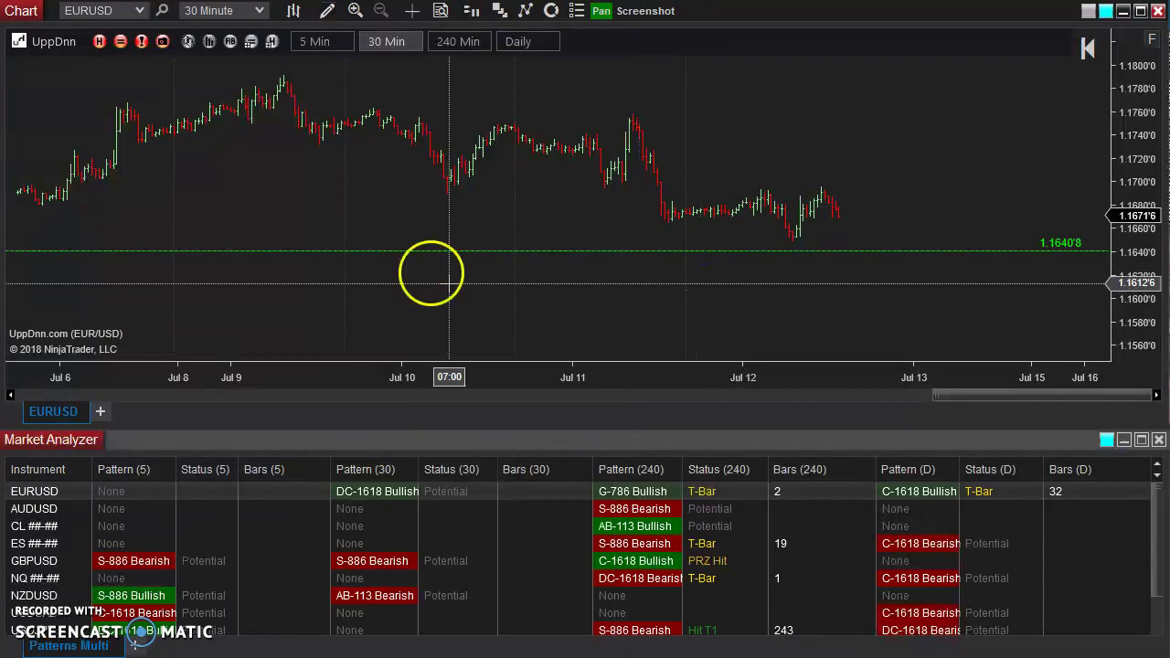
pyautogui.click(483, 251)
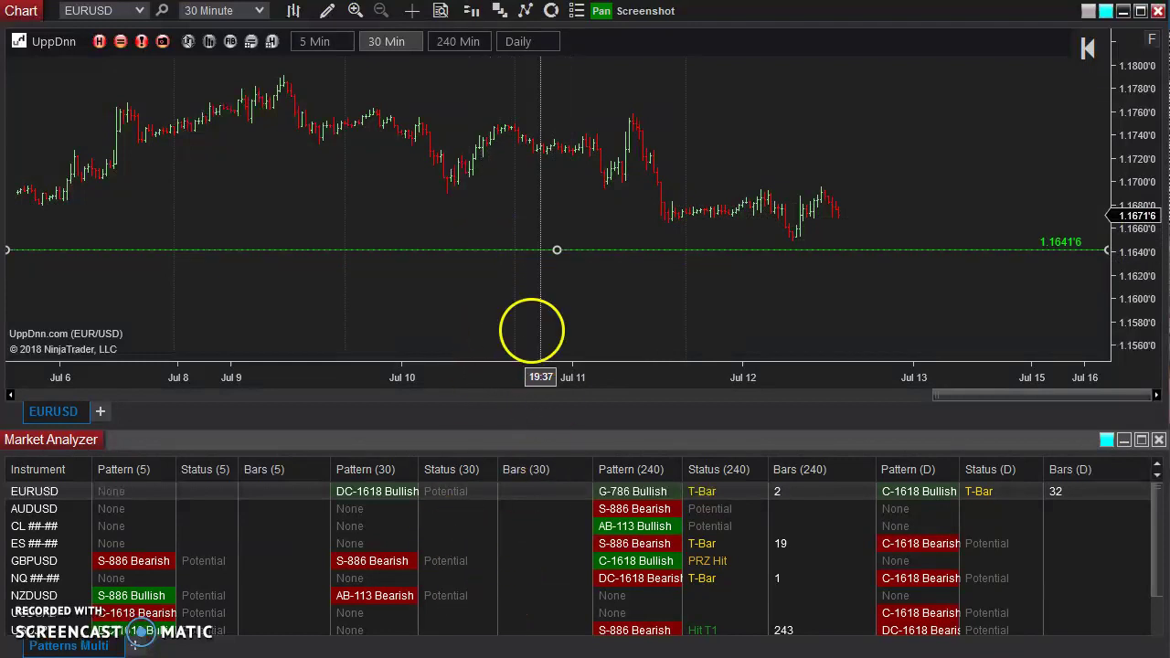
pyautogui.moveTo(556, 250); pyautogui.dragTo(556, 254)
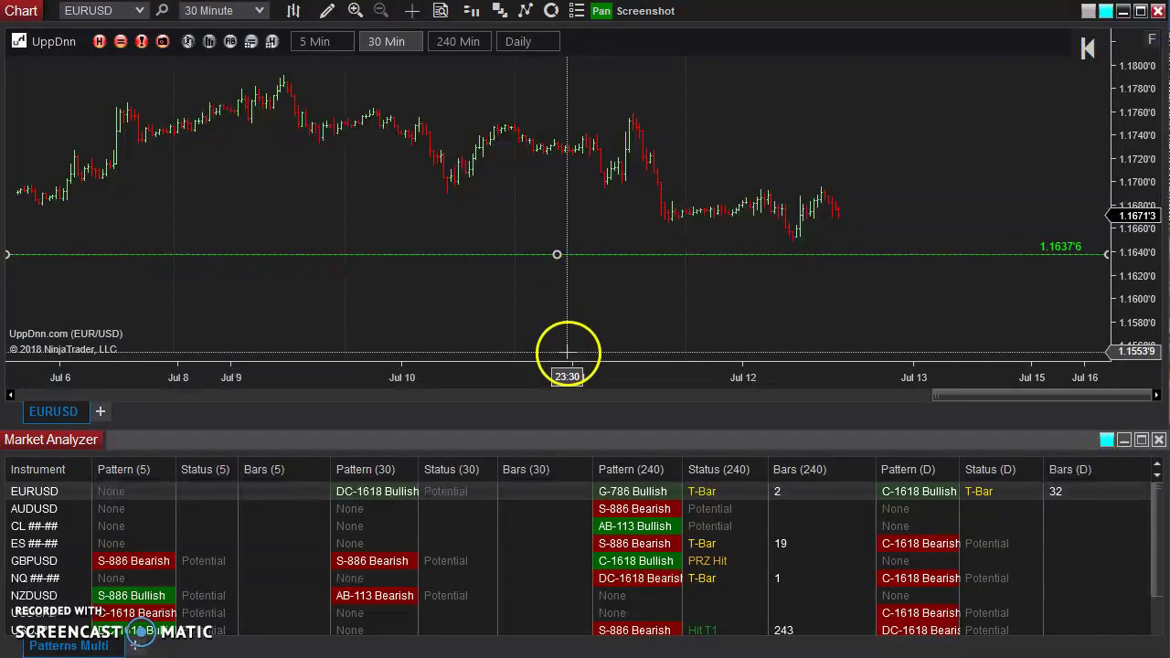
pyautogui.moveTo(557, 255); pyautogui.dragTo(737, 235)
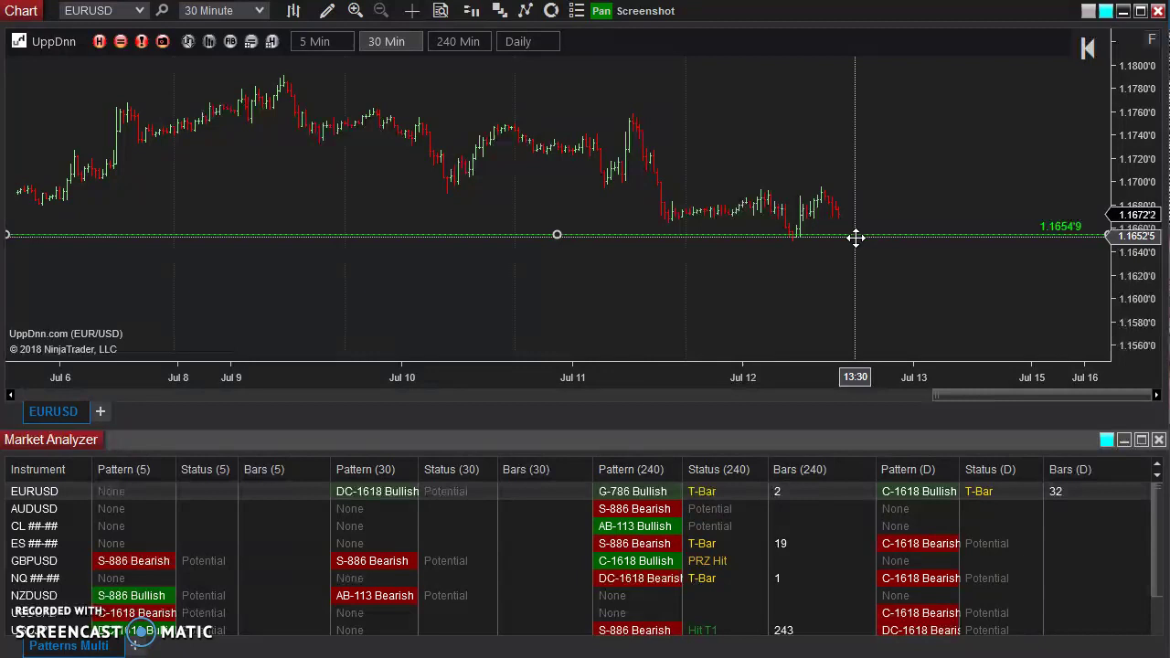
# Step: Open the alert line's properties, move the dialog aside, and check the Alert Sound chooser without changes
pyautogui.rightClick(604, 236)
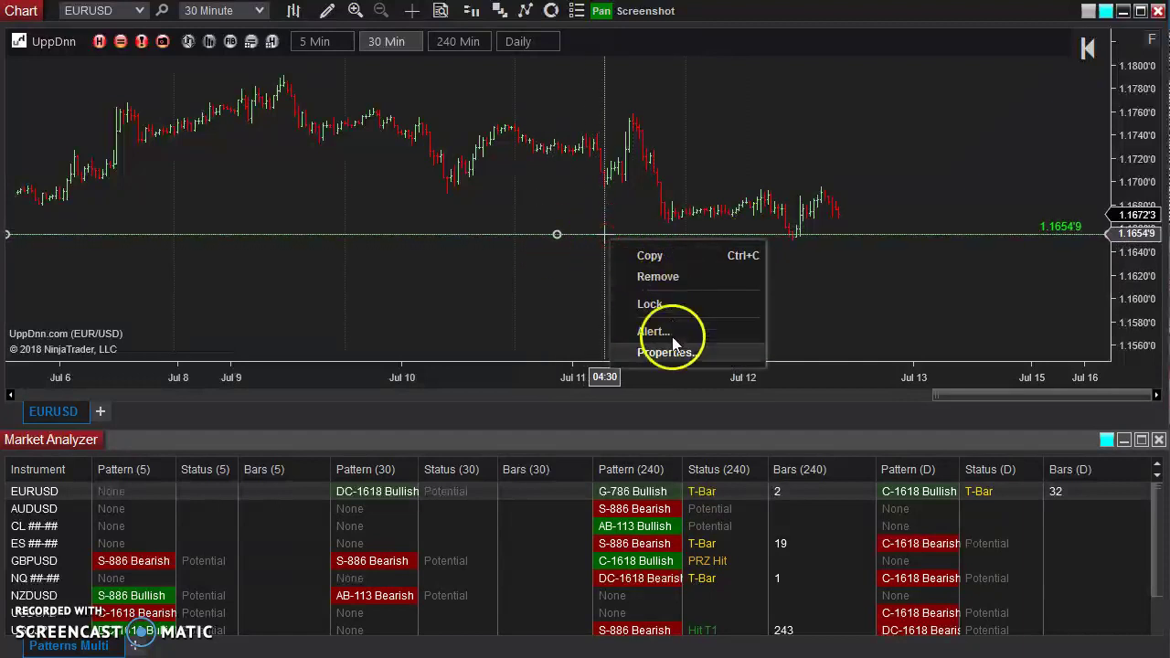
pyautogui.click(586, 271)
pyautogui.doubleClick(603, 236)
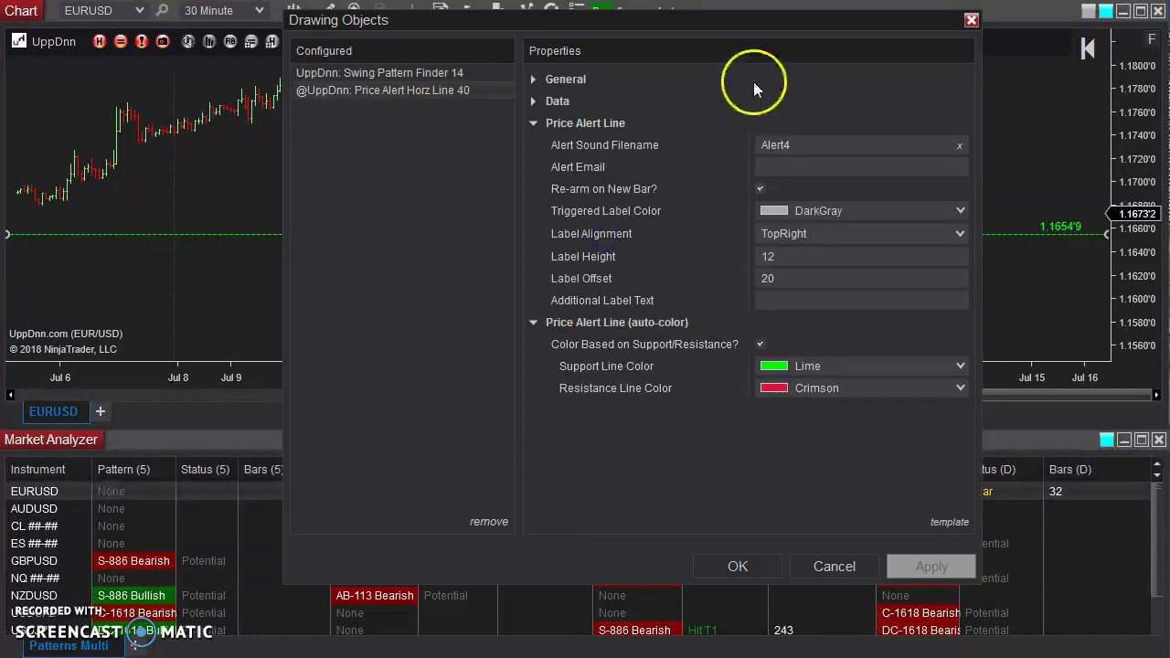
pyautogui.moveTo(677, 57)
pyautogui.mouseDown()
pyautogui.moveTo(379, 125)
pyautogui.moveTo(321, 162)
pyautogui.moveTo(328, 175)
pyautogui.mouseUp()
pyautogui.click(293, 287)
pyautogui.click(704, 169)
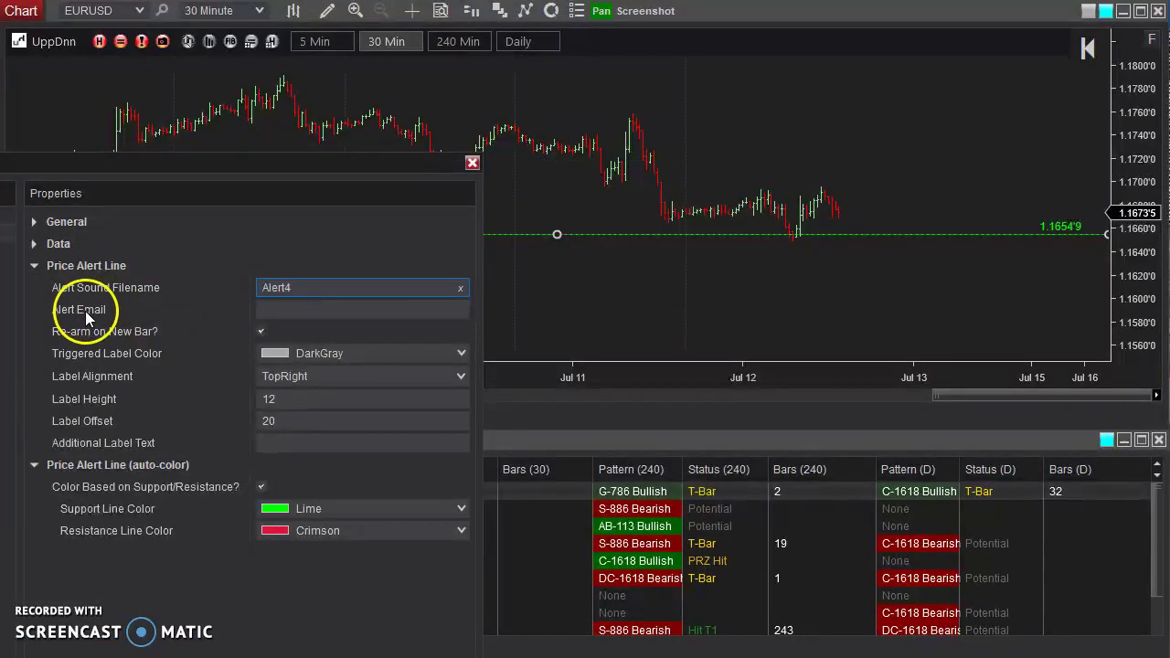
pyautogui.click(305, 309)
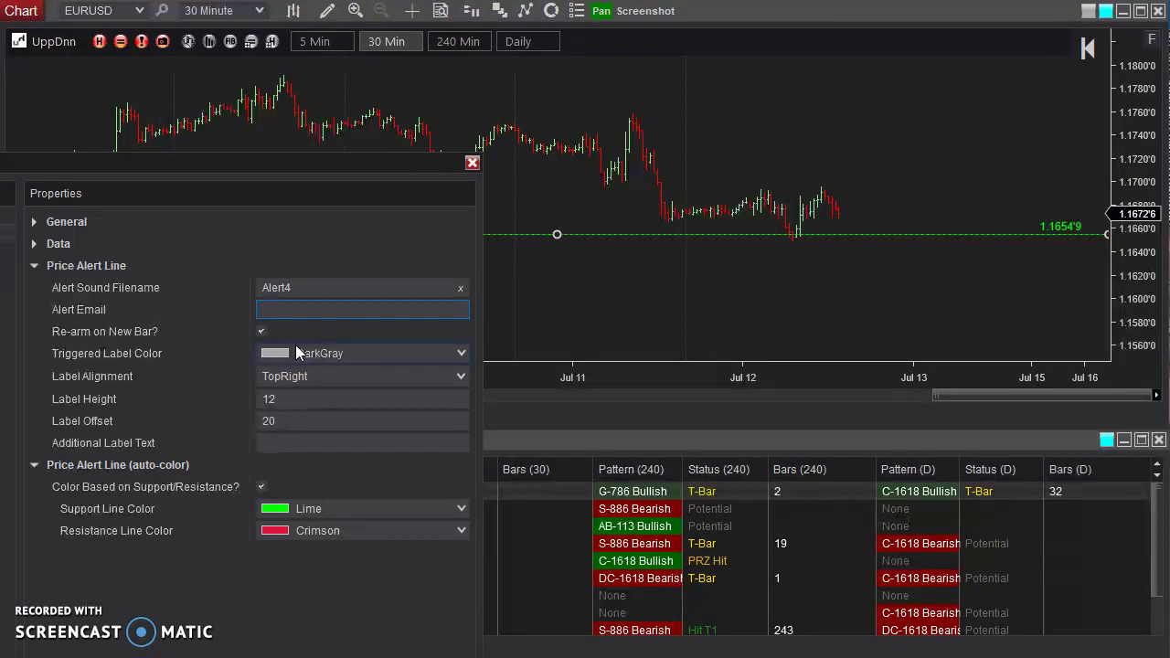
pyautogui.click(275, 314)
pyautogui.click(331, 376)
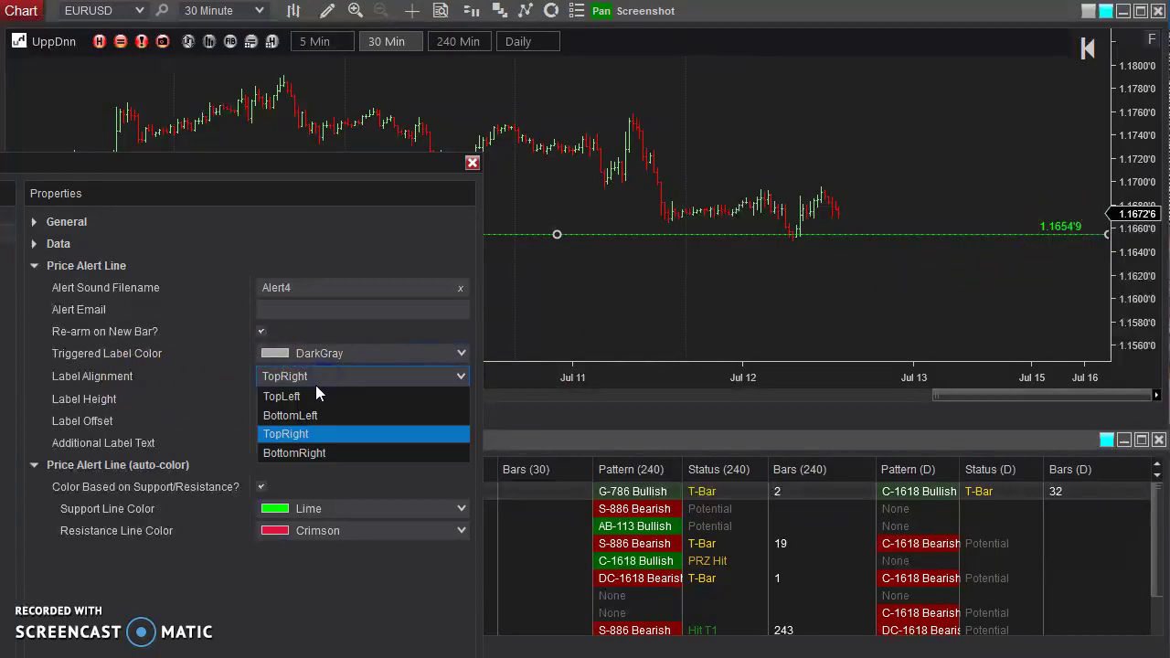
# Step: Keep the label top-right and set Label Height to 15 and Label Offset to 0
pyautogui.click(341, 434)
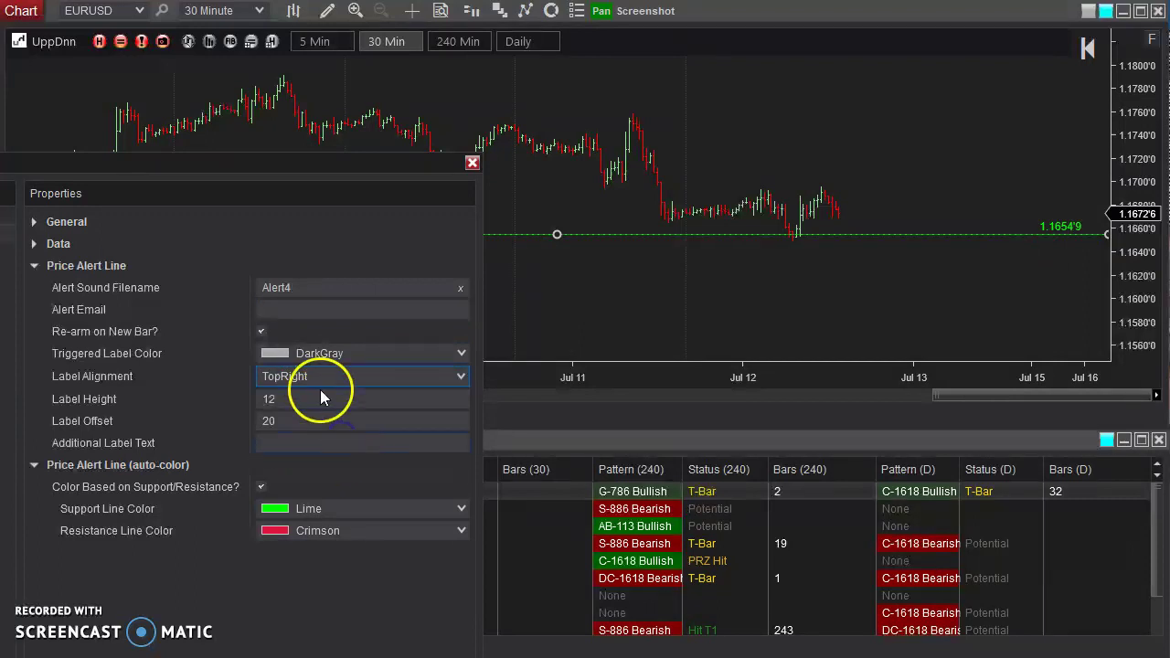
pyautogui.click(309, 404)
pyautogui.write('15')
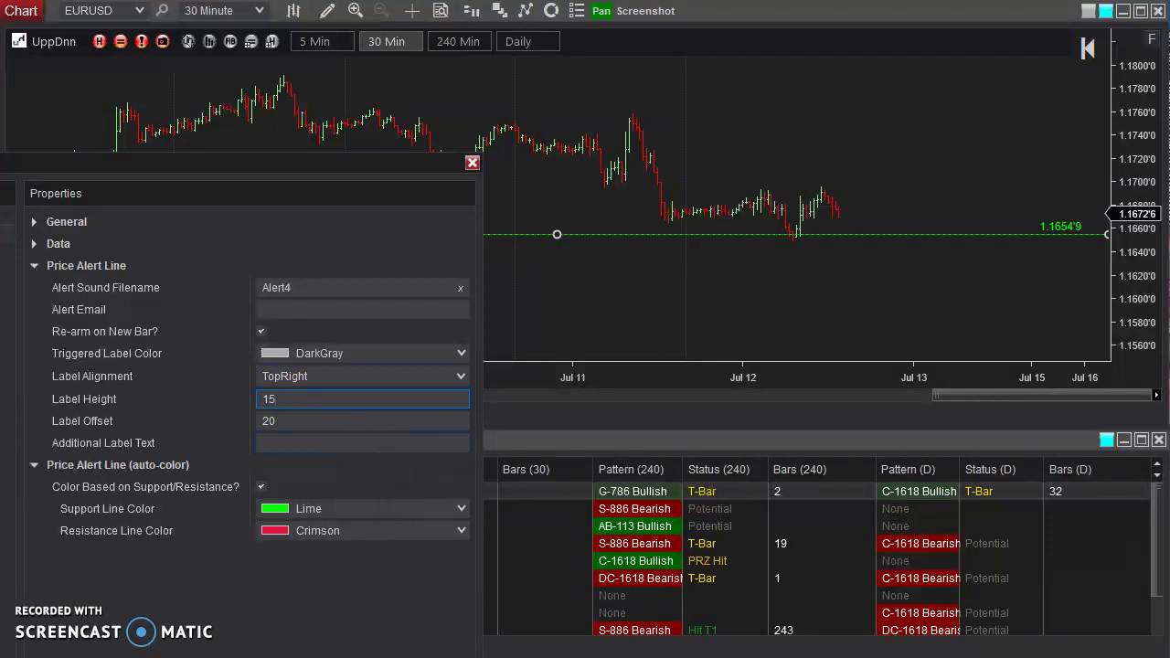
pyautogui.press('Tab')
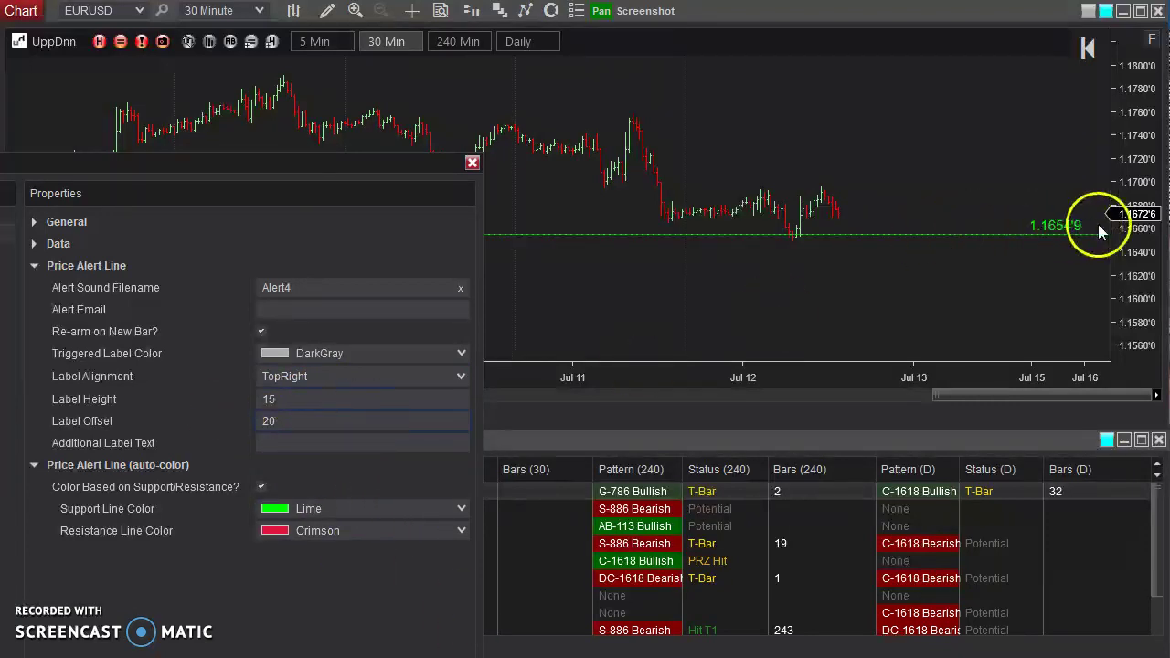
pyautogui.click(280, 421)
pyautogui.write('0')
pyautogui.press('Tab')
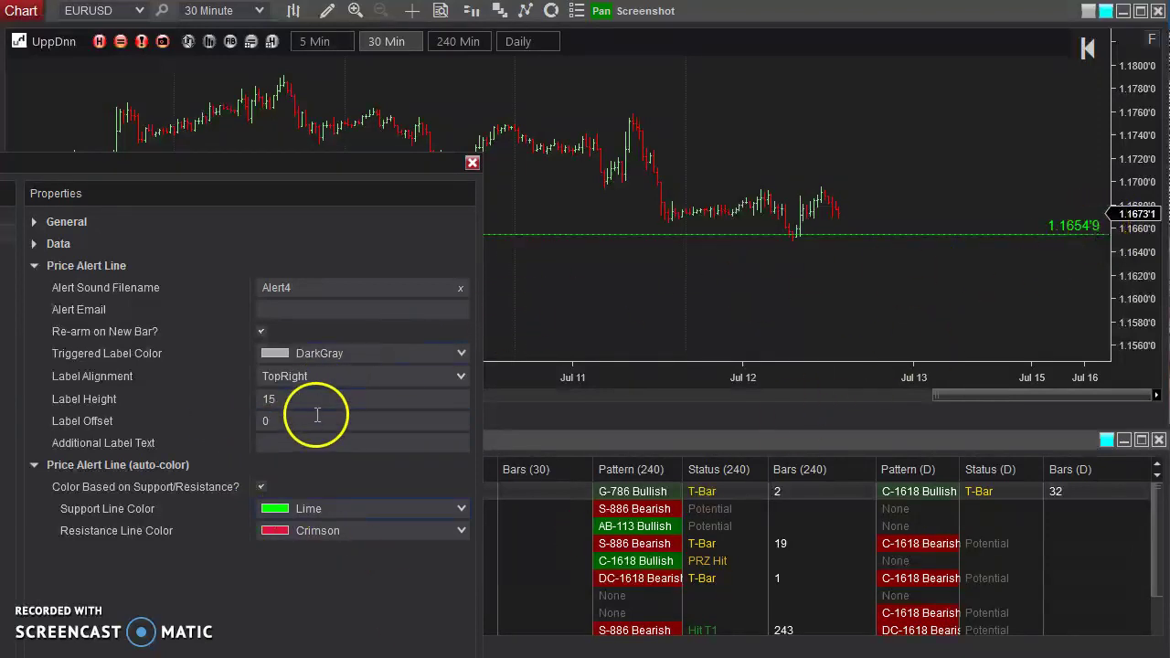
# Step: Enter 'Daily Double Top' as the additional label text and move the dialog fully on screen
pyautogui.click(297, 445)
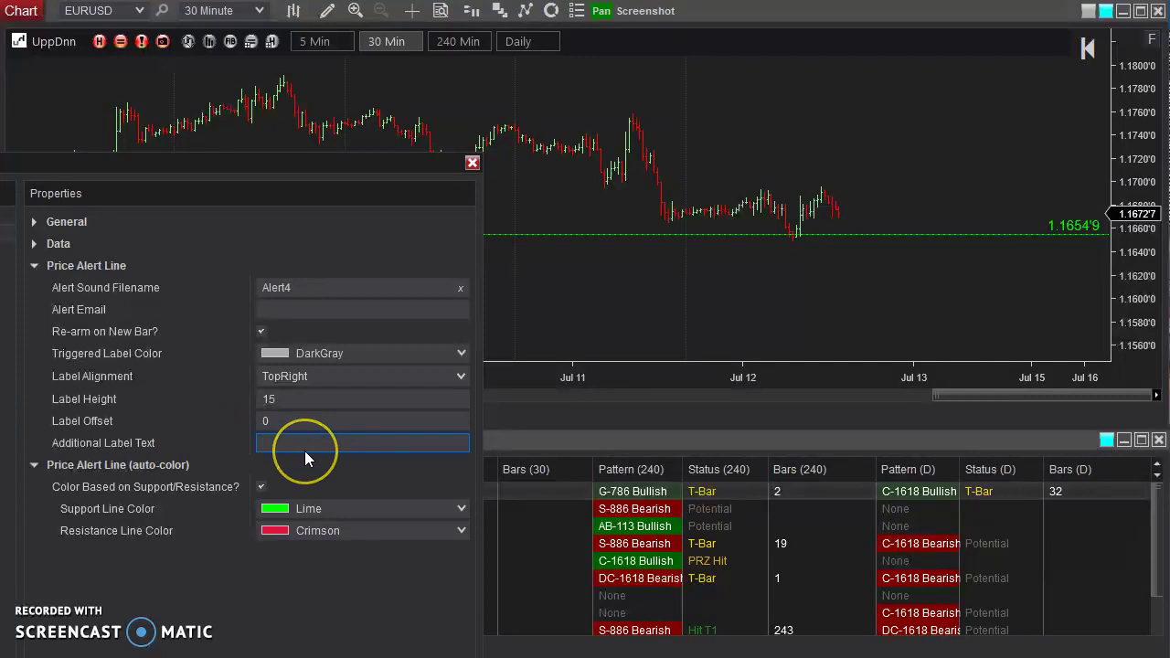
pyautogui.write('Daily Double Top')
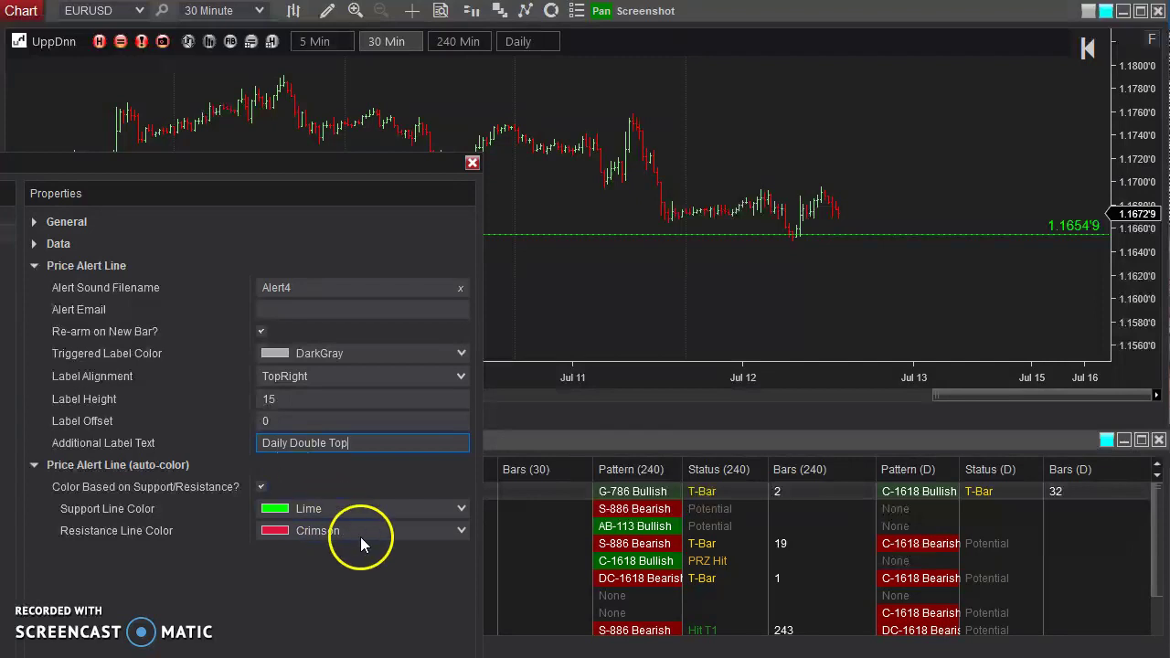
pyautogui.moveTo(357, 167); pyautogui.dragTo(419, 59)
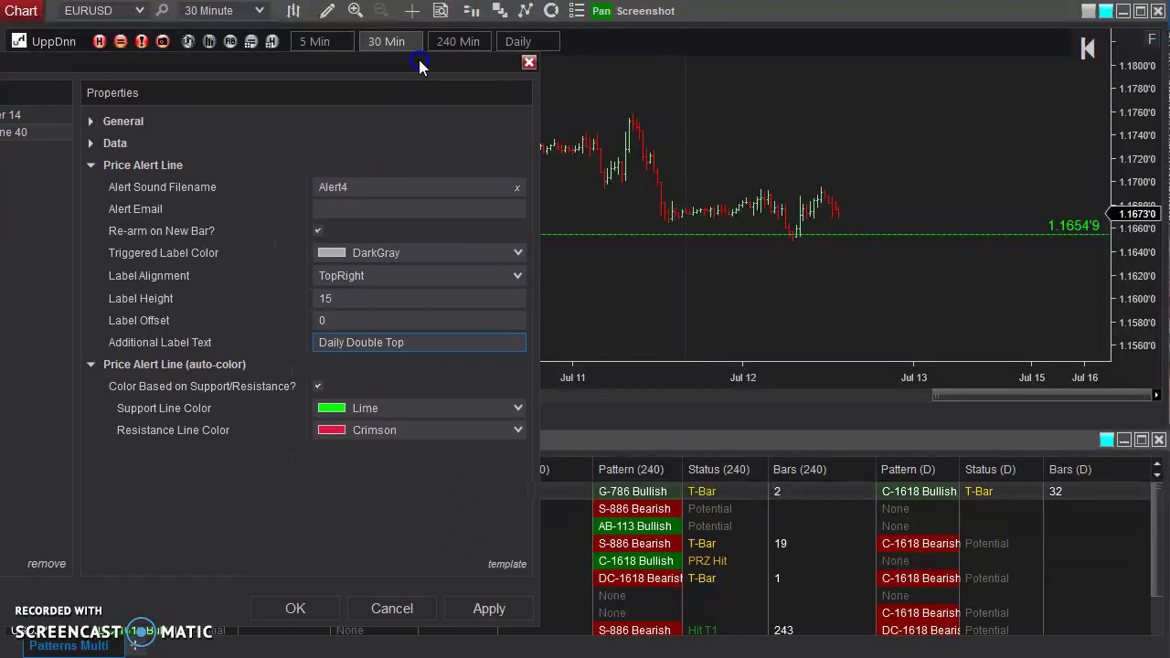
# Step: Apply the label changes, then tick Locked in the line's General settings
pyautogui.click(487, 607)
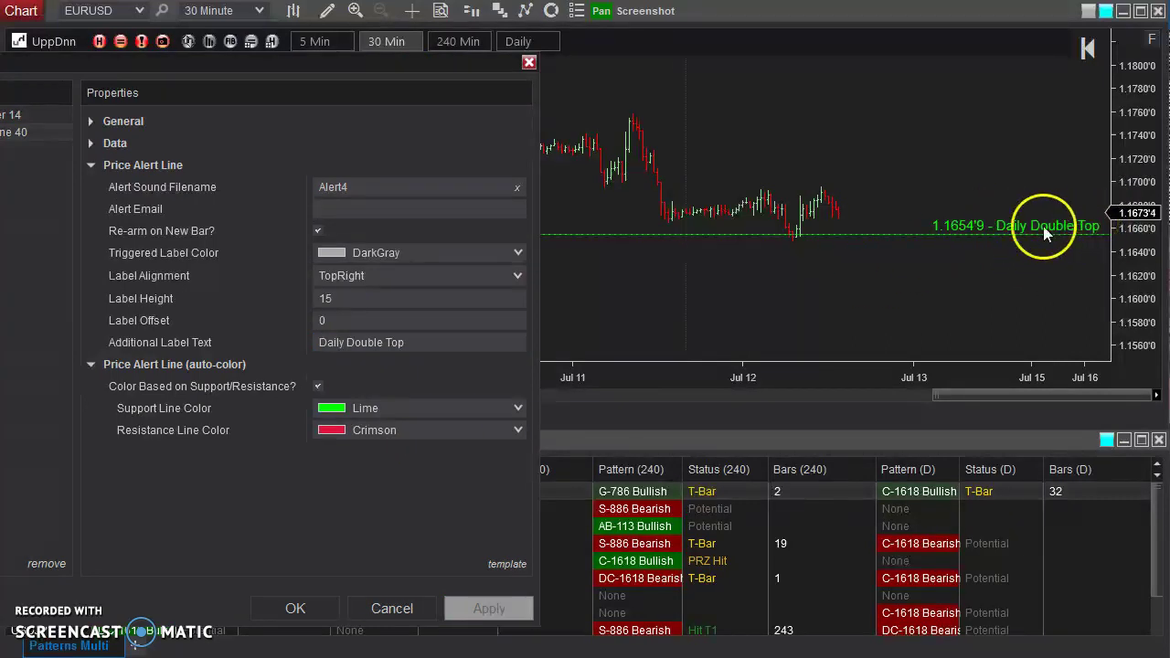
pyautogui.click(90, 119)
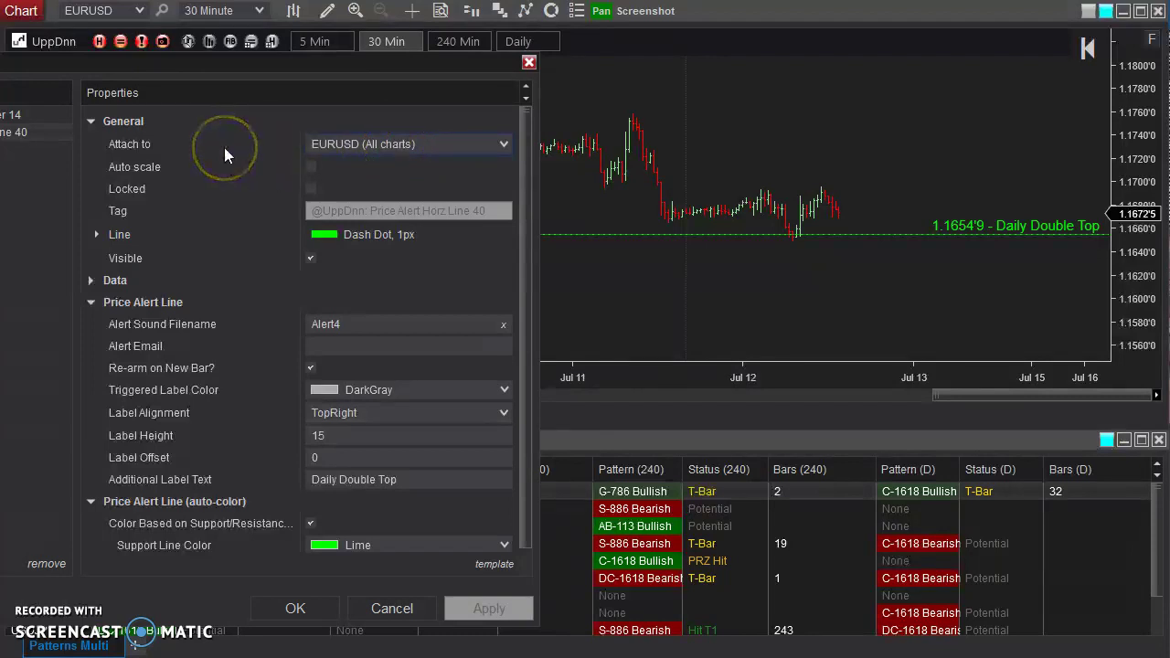
pyautogui.click(93, 120)
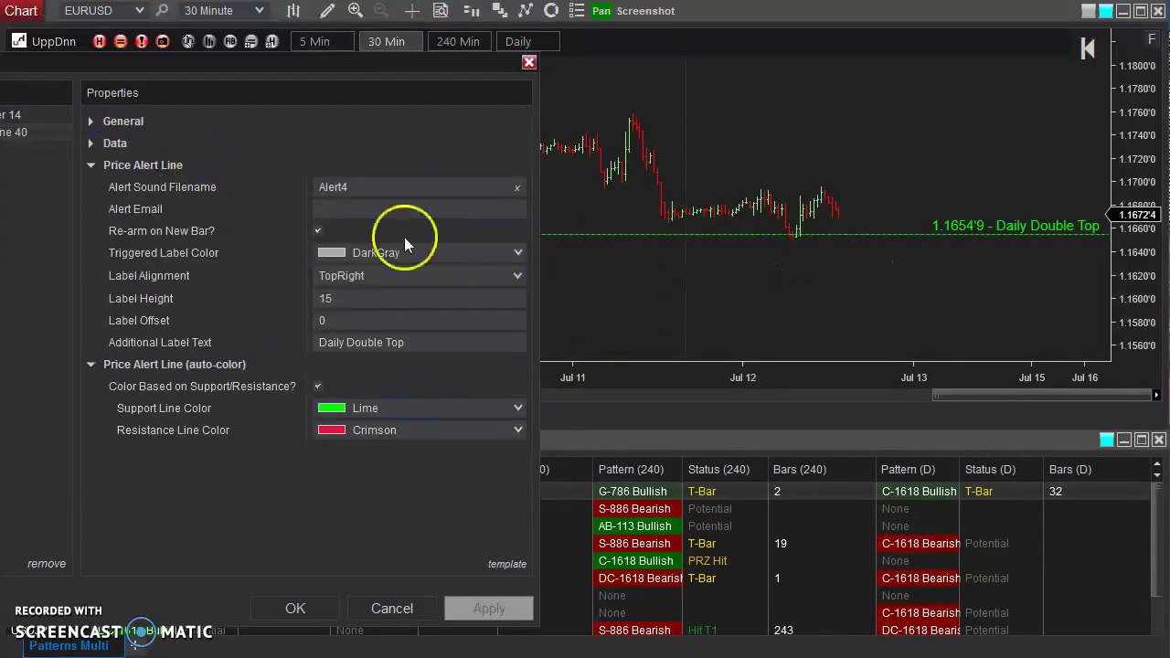
pyautogui.click(90, 121)
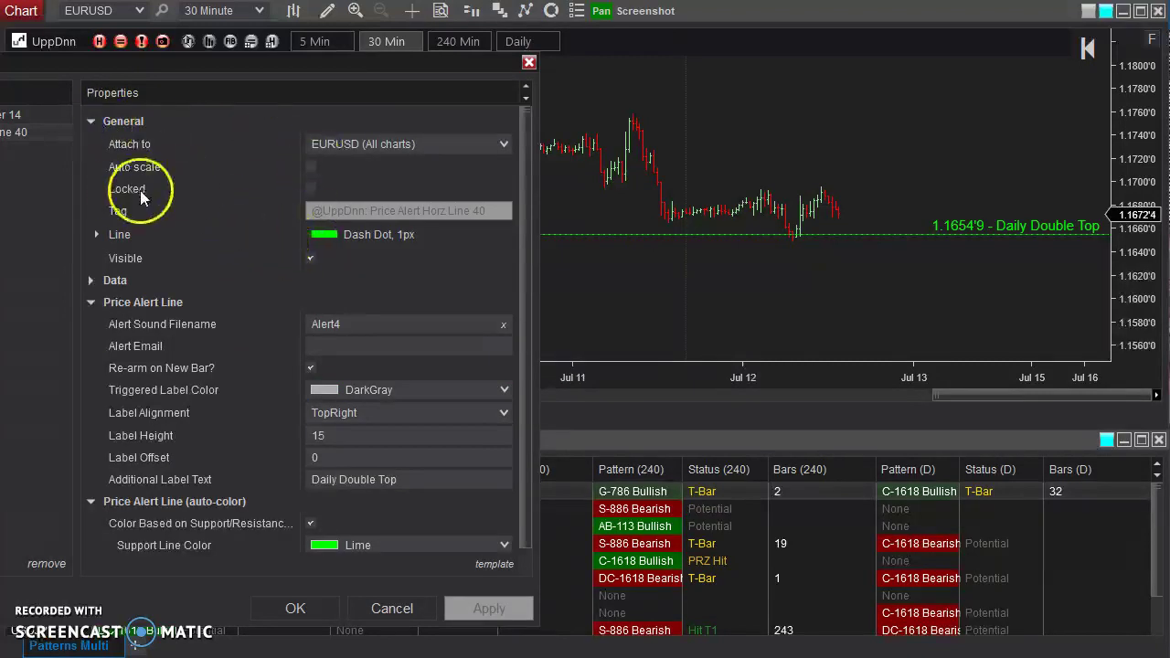
pyautogui.click(311, 189)
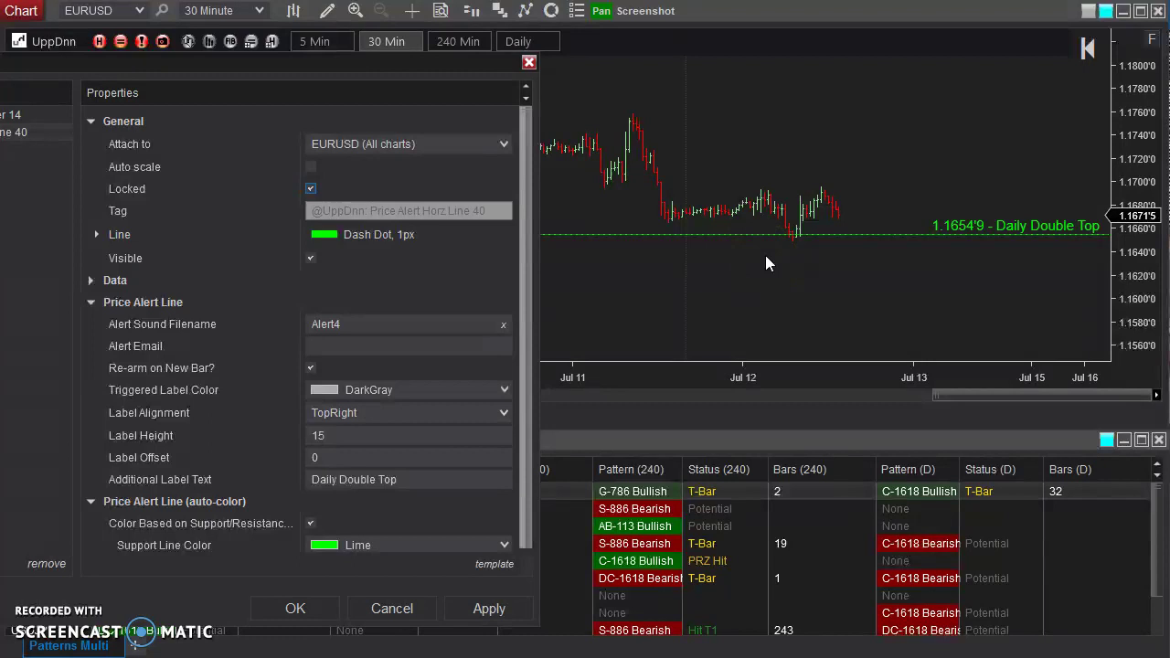
# Step: Untick Locked and review the Data, General and Line sections without changing them
pyautogui.click(796, 235)
pyautogui.click(307, 190)
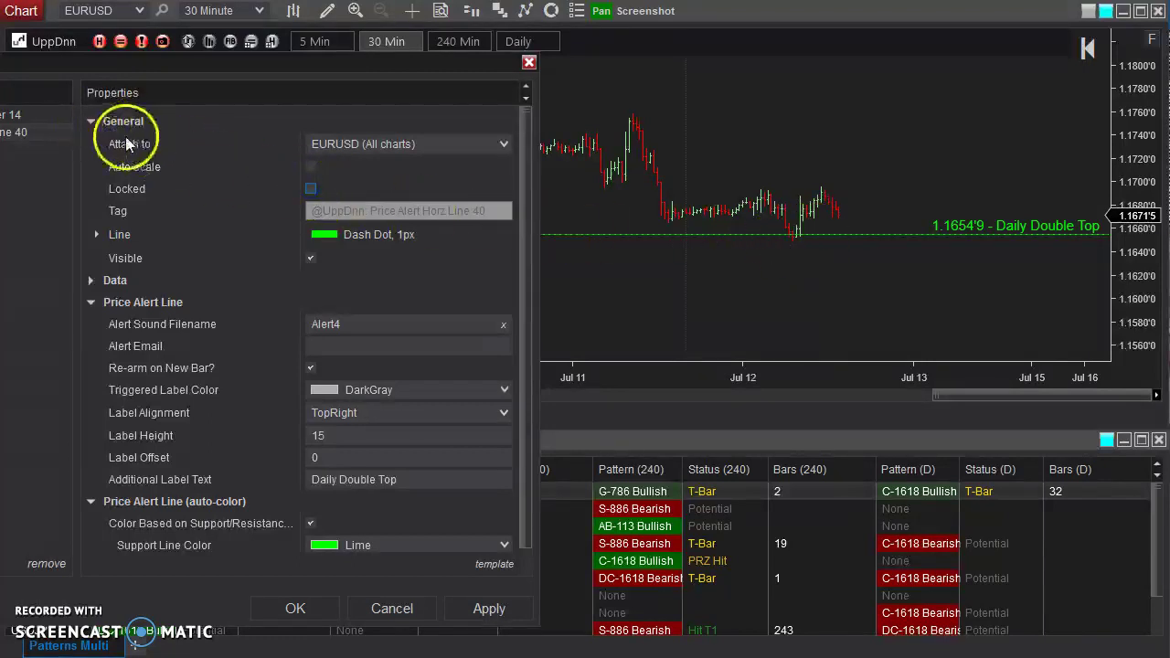
pyautogui.click(94, 117)
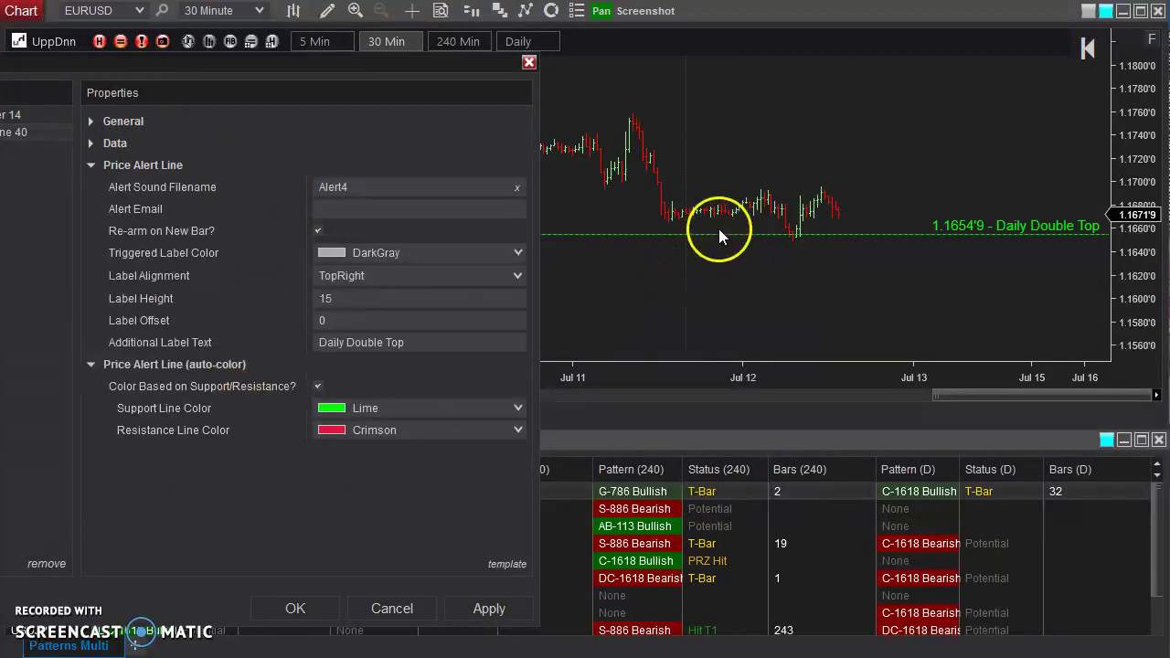
pyautogui.click(91, 147)
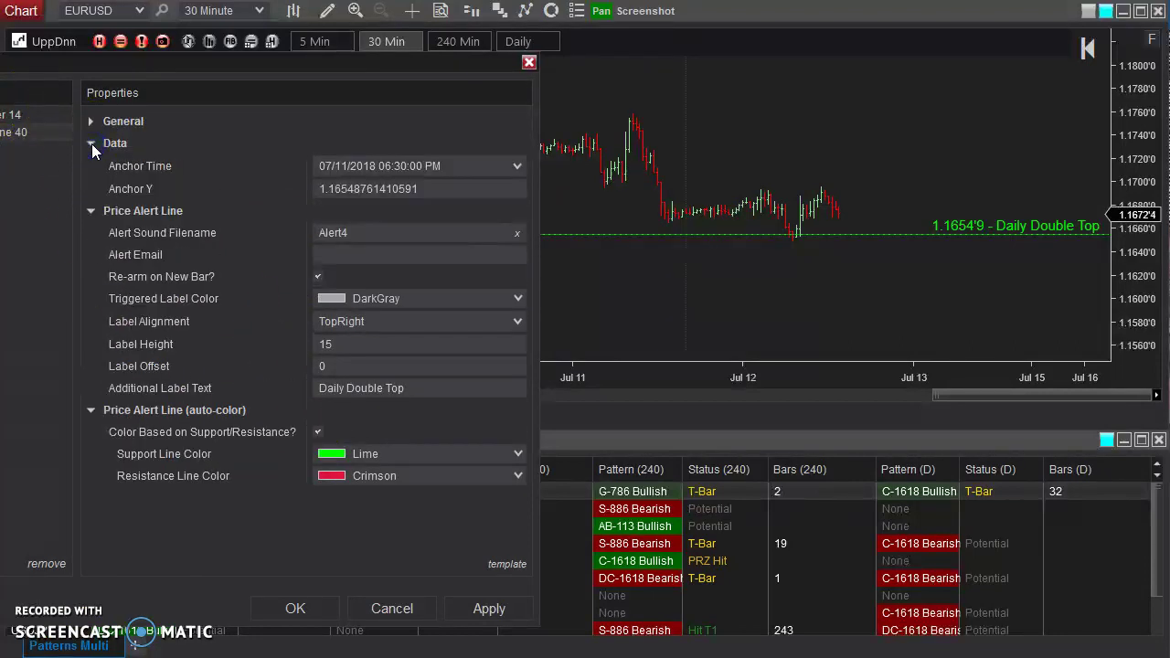
pyautogui.click(92, 146)
pyautogui.click(94, 121)
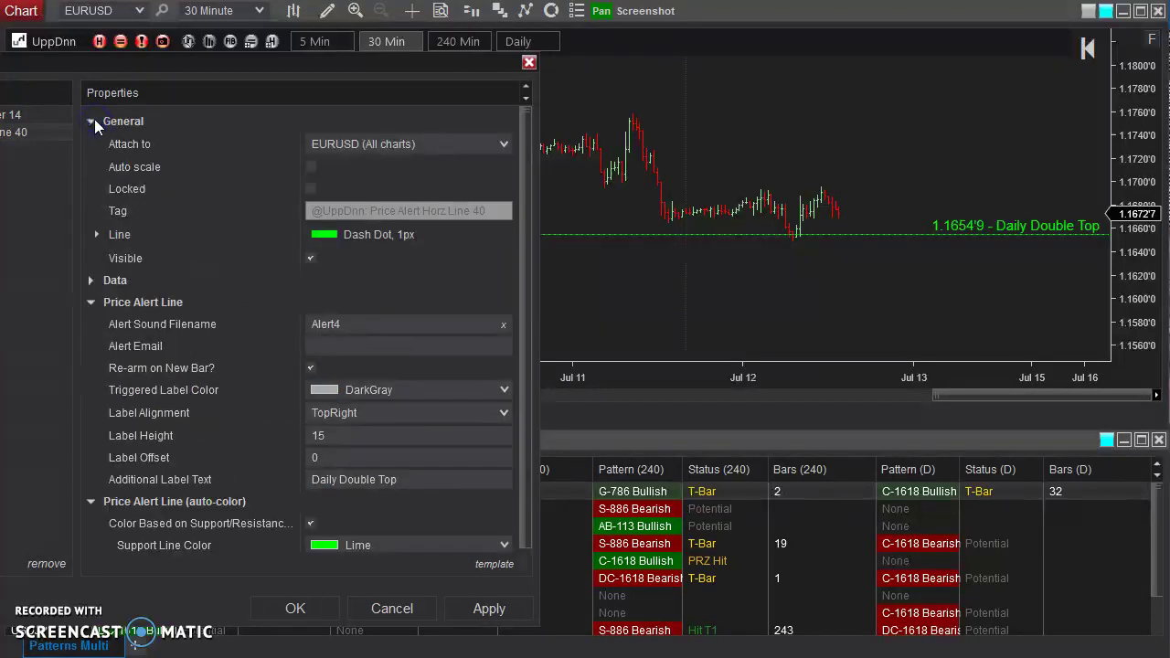
pyautogui.click(95, 234)
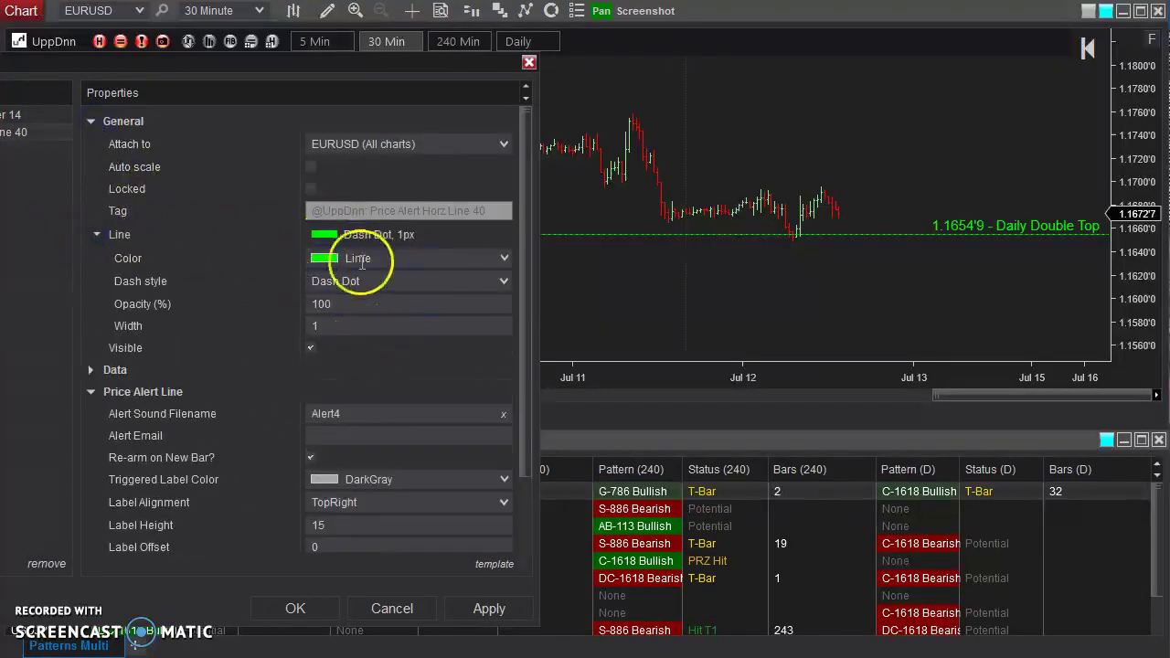
pyautogui.click(96, 235)
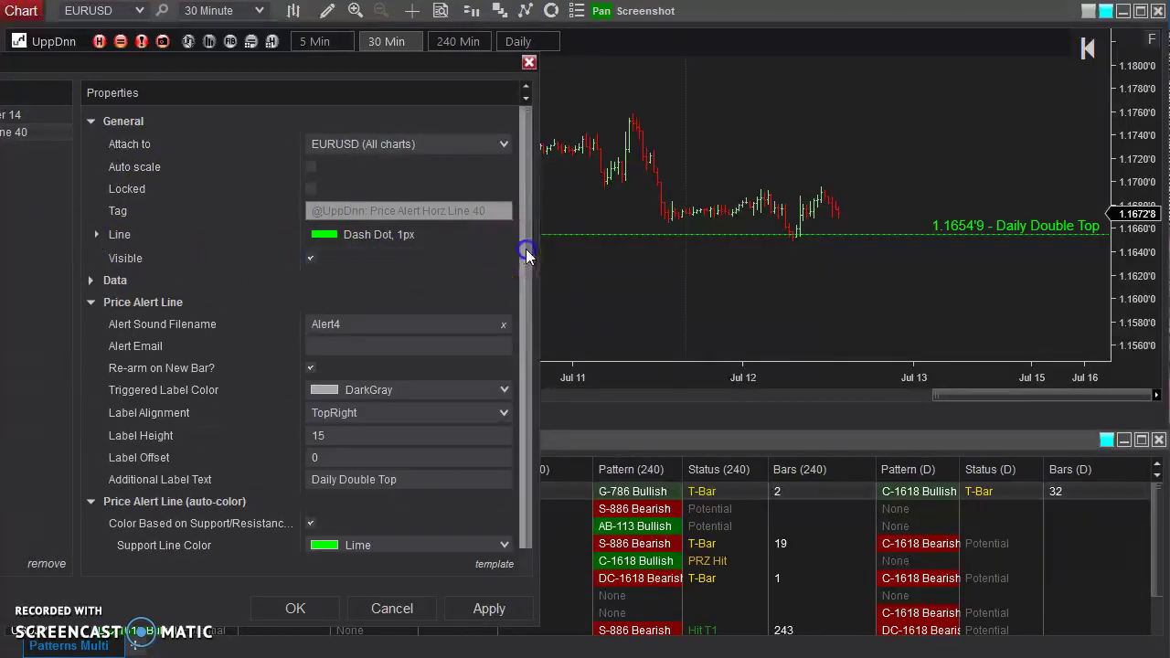
pyautogui.moveTo(528, 251); pyautogui.dragTo(525, 372)
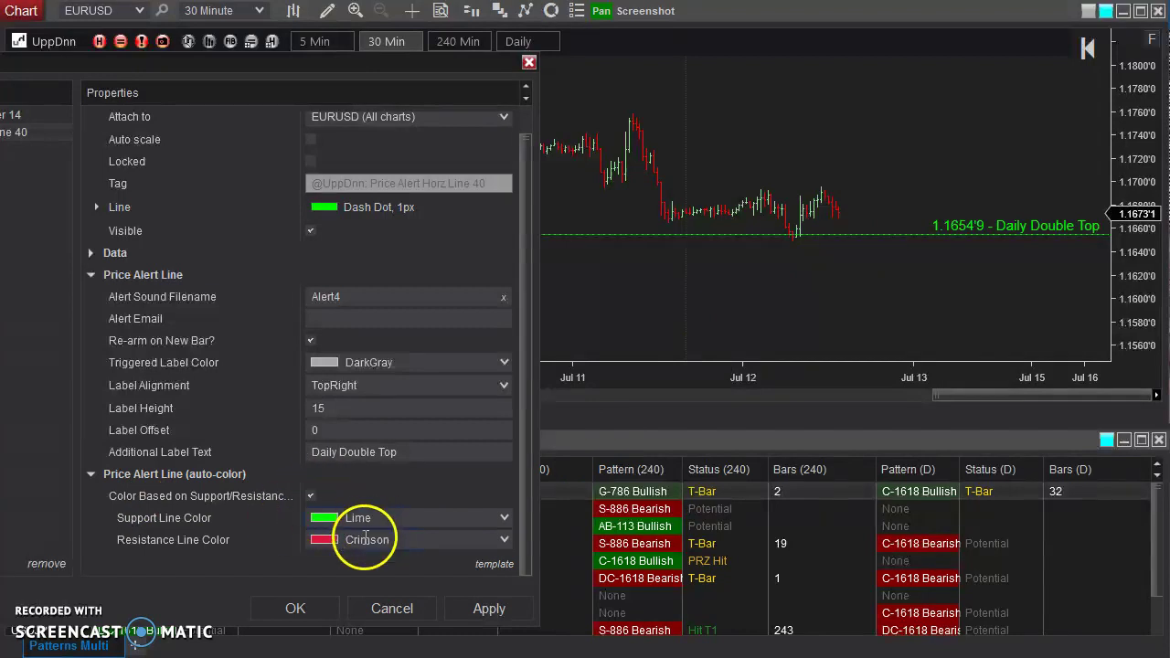
# Step: Close the properties and raise the Daily Double Top line to 1.1740'2
pyautogui.click(315, 613)
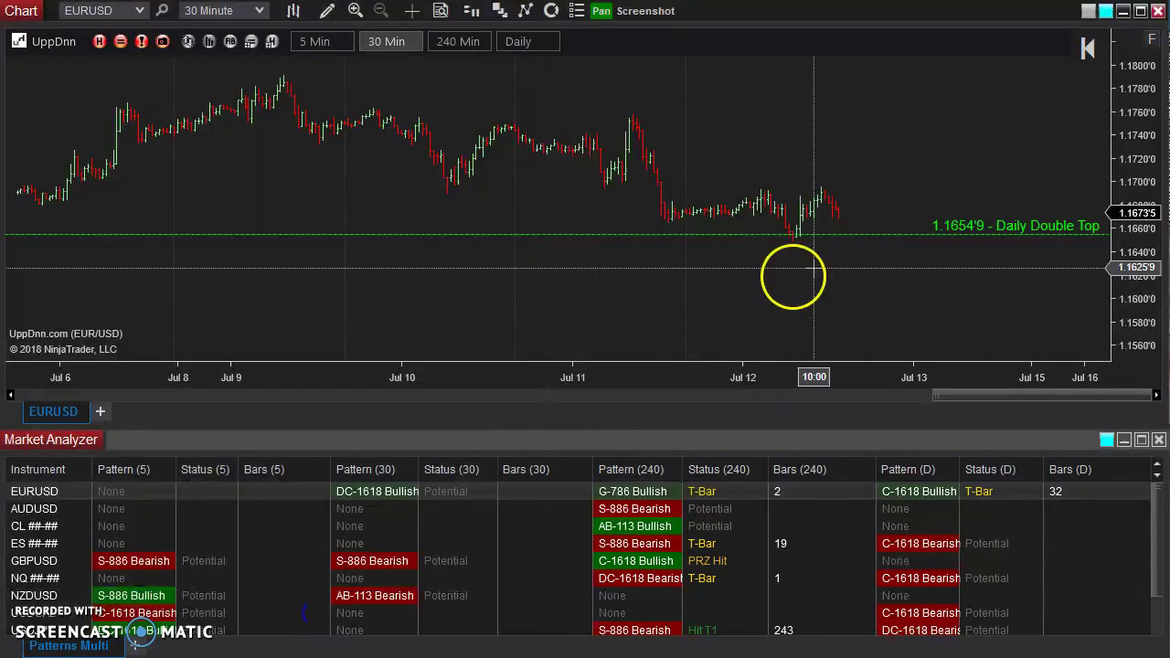
pyautogui.moveTo(988, 235); pyautogui.dragTo(985, 136)
pyautogui.click(898, 291)
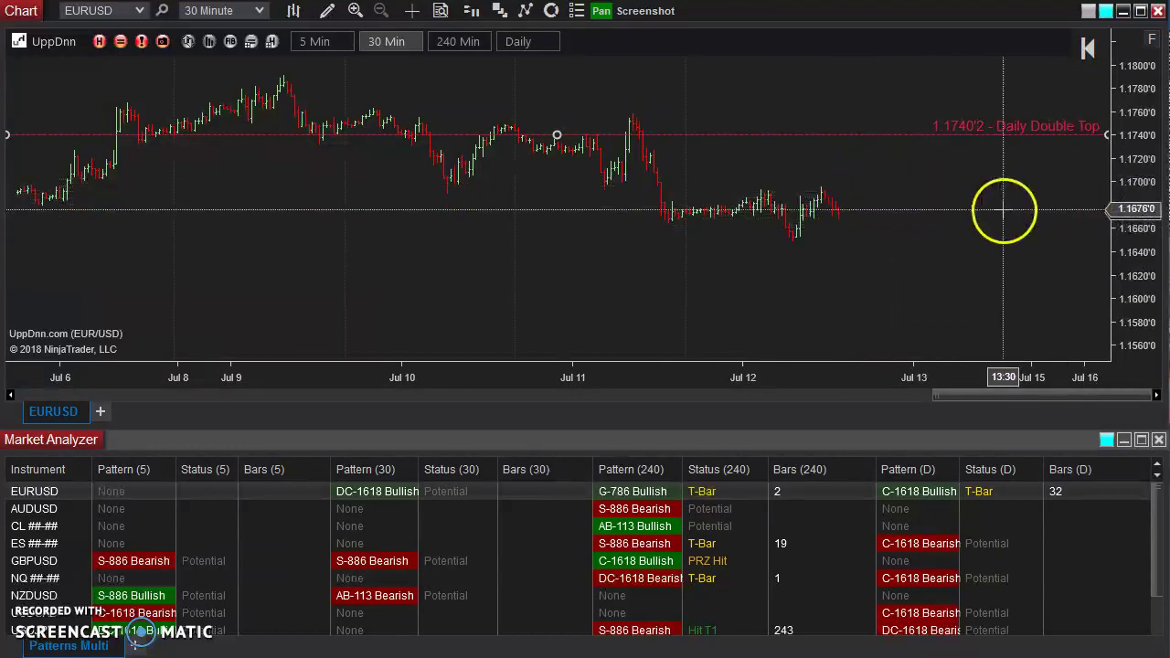
# Step: Add a resistance alert line at 1.1772'3 and support lines at 1.1647'0 and 1.1615'7
pyautogui.click(871, 114)
pyautogui.click(580, 97)
pyautogui.click(120, 41)
pyautogui.click(904, 244)
pyautogui.click(142, 41)
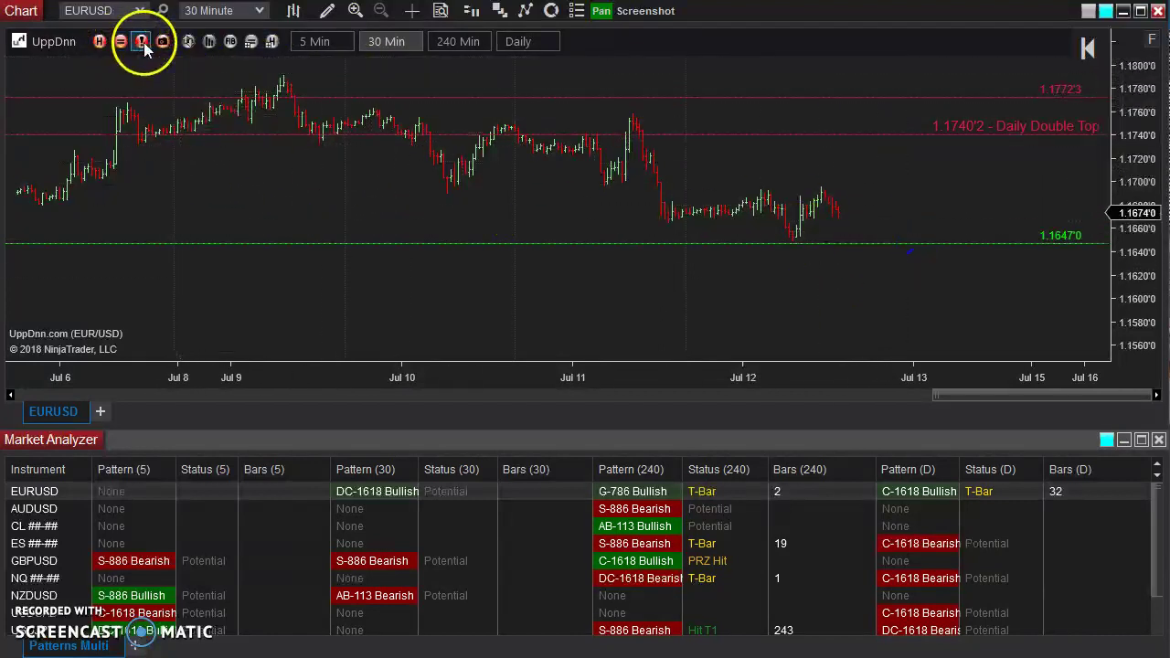
pyautogui.click(692, 280)
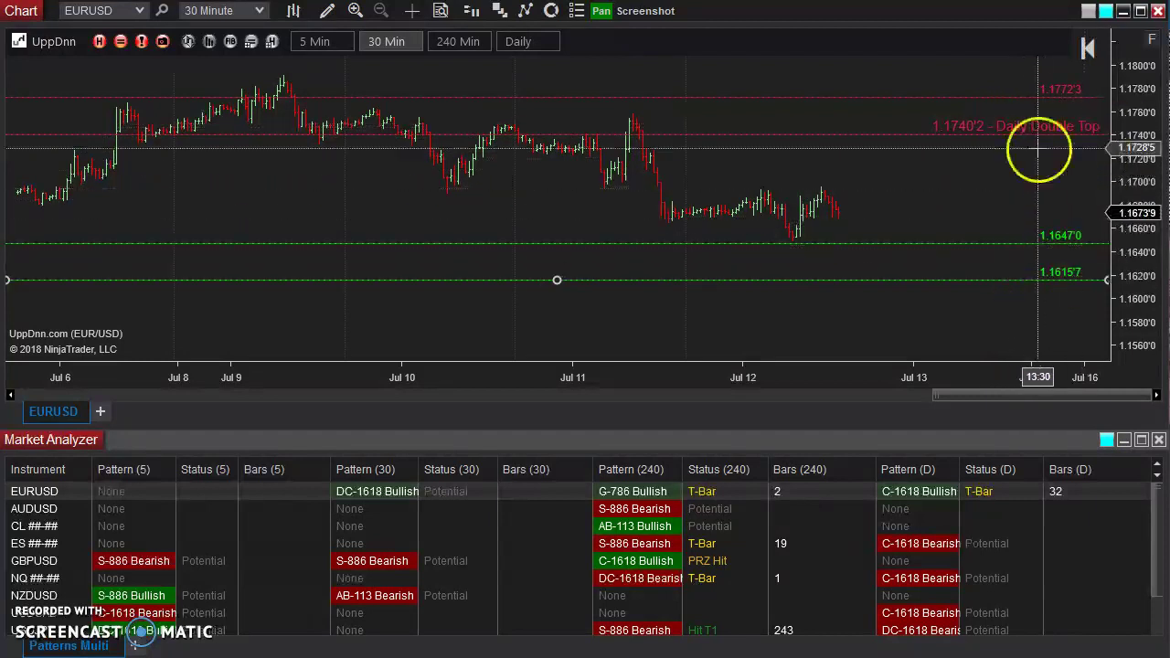
# Step: Delete the 1.1647'0, Daily Double Top, 1.1615'7 and 1.1772'3 alert lines
pyautogui.press('Delete')
pyautogui.click(1067, 128)
pyautogui.press('Delete')
pyautogui.click(1052, 278)
pyautogui.press('Delete')
pyautogui.click(990, 91)
pyautogui.press('Delete')
pyautogui.click(992, 162)
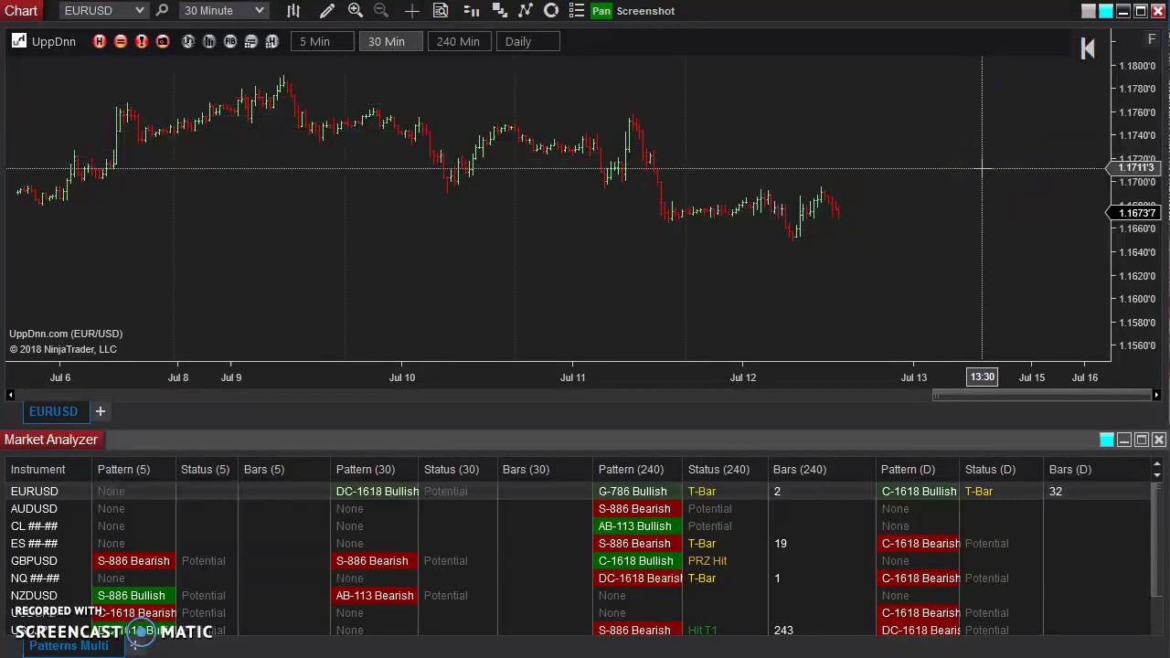
# Step: Draw the XABCD swing pattern from the July 6 low and add its alert line at 1.1631'9
pyautogui.moveTo(1141, 311); pyautogui.dragTo(1143, 237)
pyautogui.moveTo(434, 221); pyautogui.dragTo(457, 173)
pyautogui.click(272, 41)
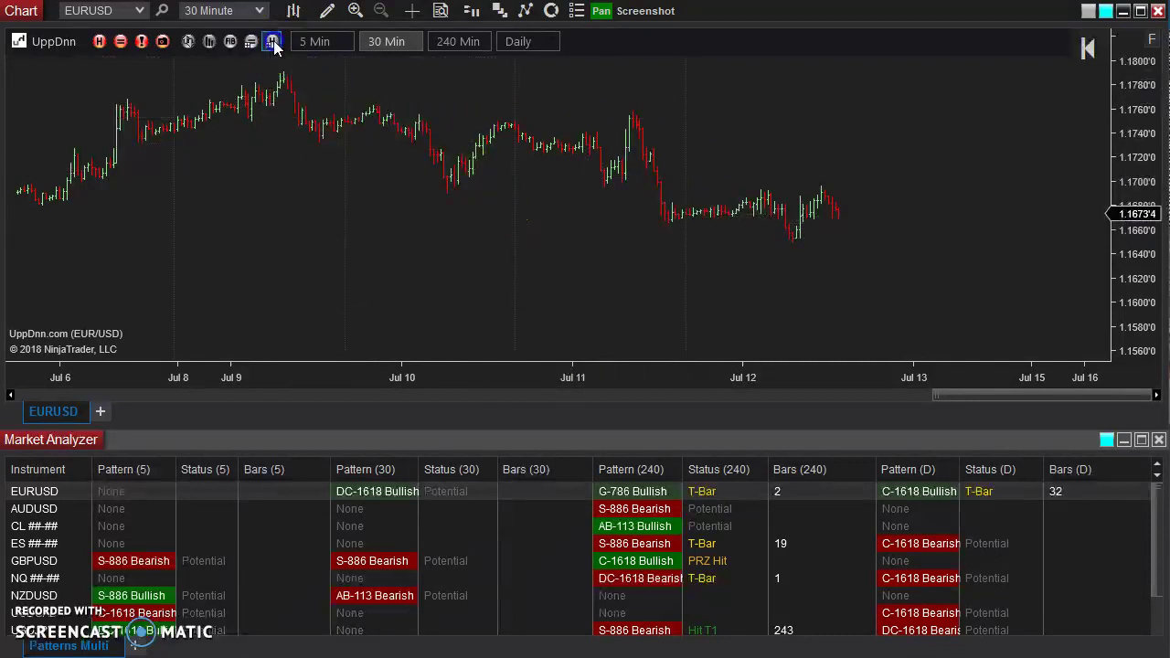
pyautogui.moveTo(874, 155)
pyautogui.mouseDown()
pyautogui.moveTo(810, 157)
pyautogui.moveTo(875, 177)
pyautogui.moveTo(865, 173)
pyautogui.mouseUp()
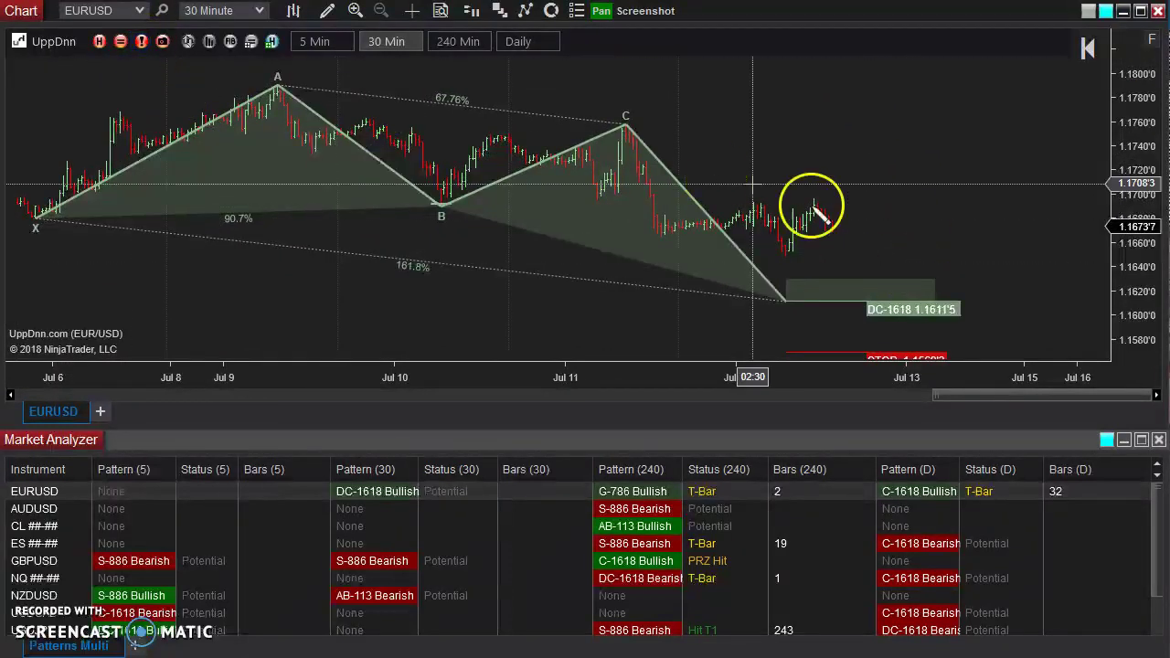
pyautogui.click(923, 277)
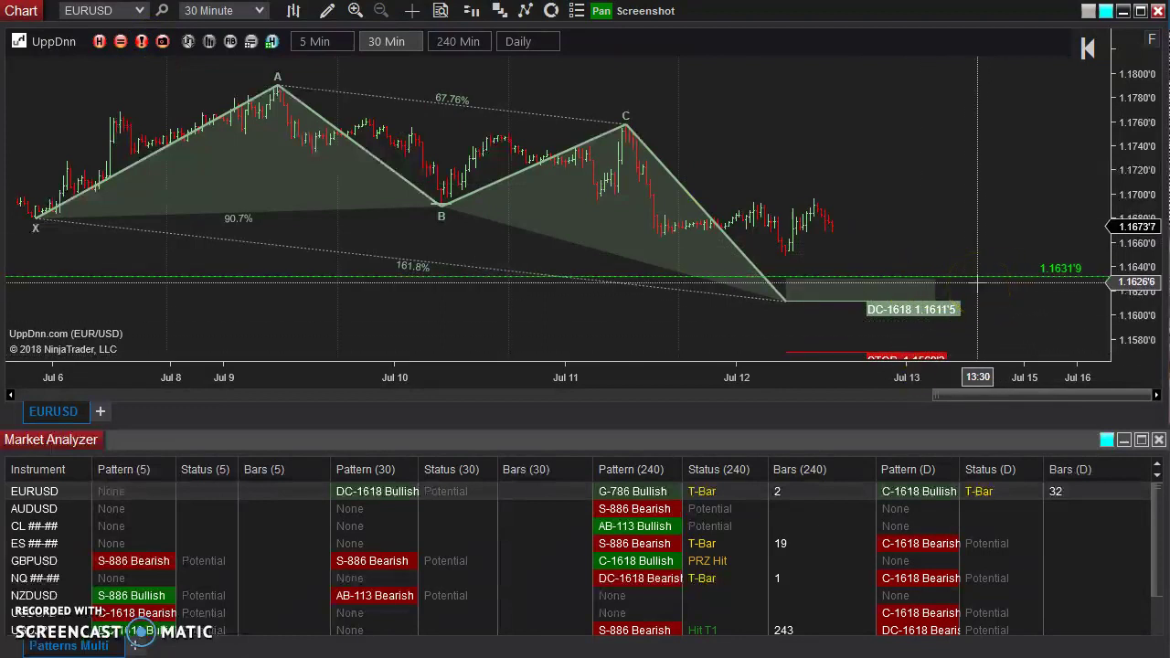
pyautogui.click(853, 293)
# Step: Stretch the completion zone and move the alert line to 1.1768'7, then delete the line and the XABCD pattern
pyautogui.moveTo(853, 293); pyautogui.dragTo(935, 279)
pyautogui.moveTo(939, 110)
pyautogui.mouseDown()
pyautogui.moveTo(796, 201)
pyautogui.moveTo(830, 223)
pyautogui.moveTo(879, 108)
pyautogui.moveTo(630, 125)
pyautogui.moveTo(888, 116)
pyautogui.mouseUp()
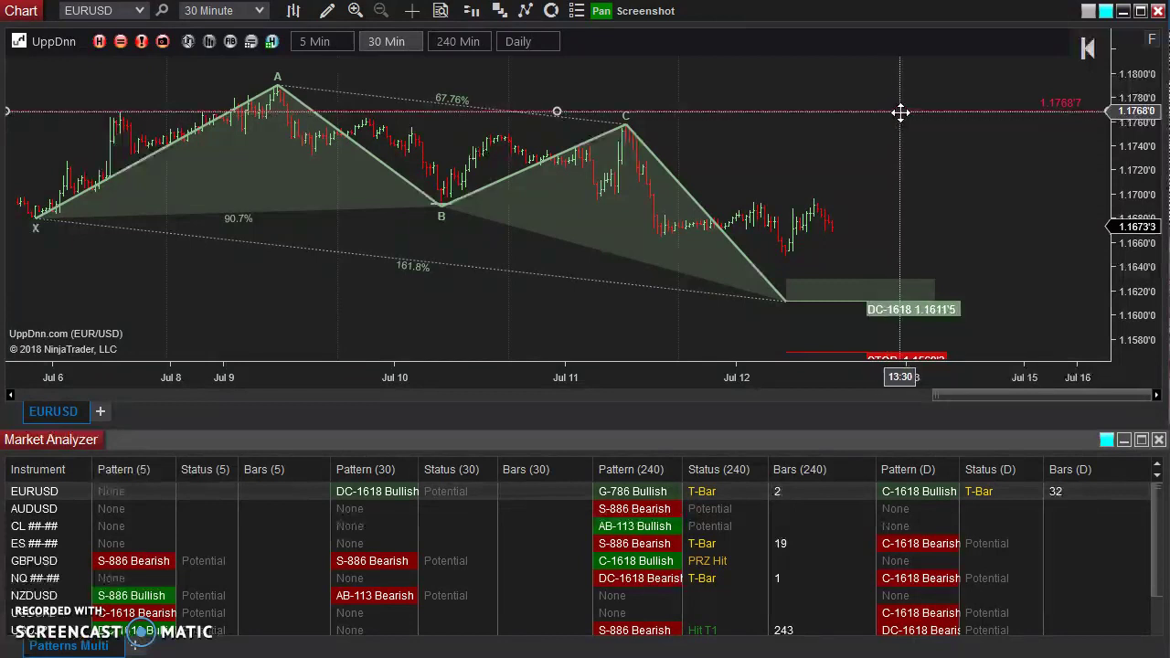
pyautogui.moveTo(901, 111)
pyautogui.mouseDown()
pyautogui.moveTo(870, 142)
pyautogui.moveTo(874, 113)
pyautogui.mouseUp()
pyautogui.press('Delete')
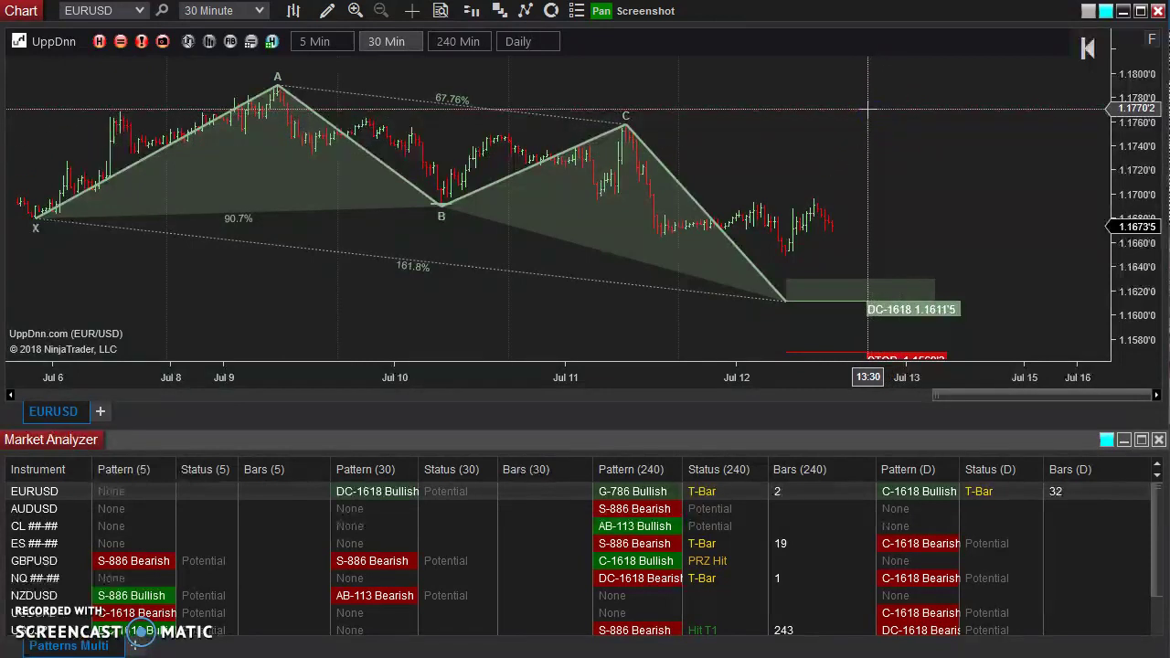
pyautogui.click(272, 41)
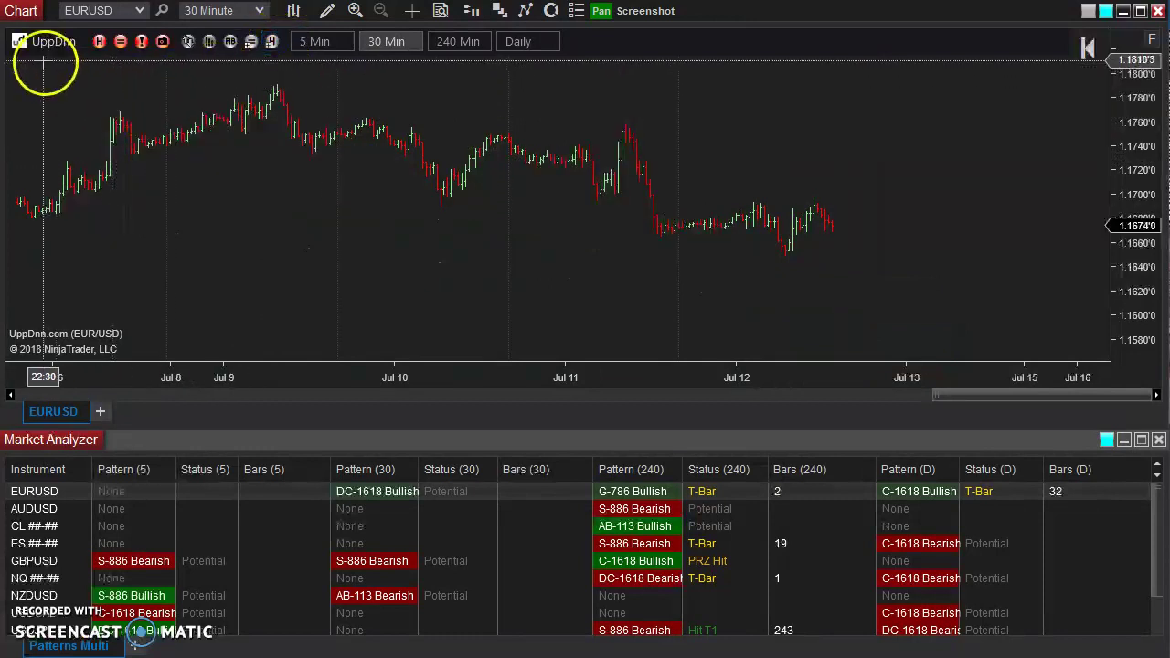